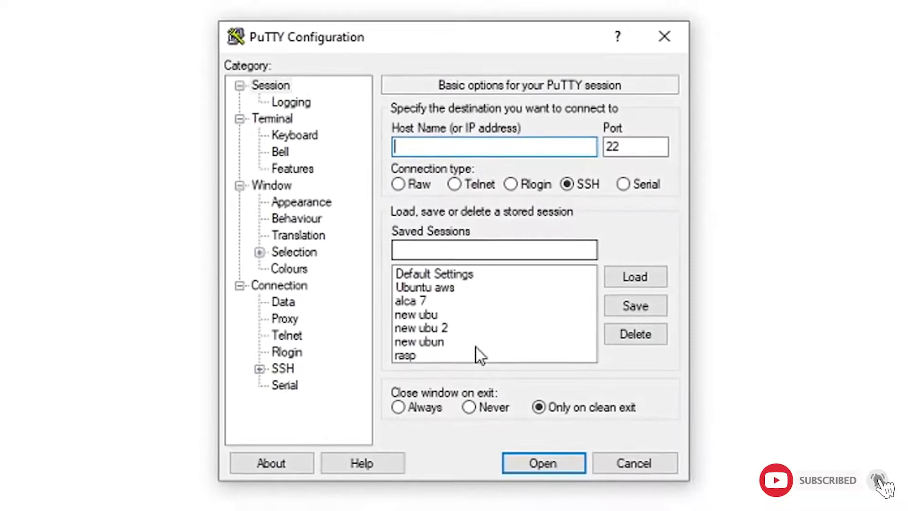
Load the saved 'rasp' session so host 192.168.43.163 fills in, and select the address
left_click(437, 351)
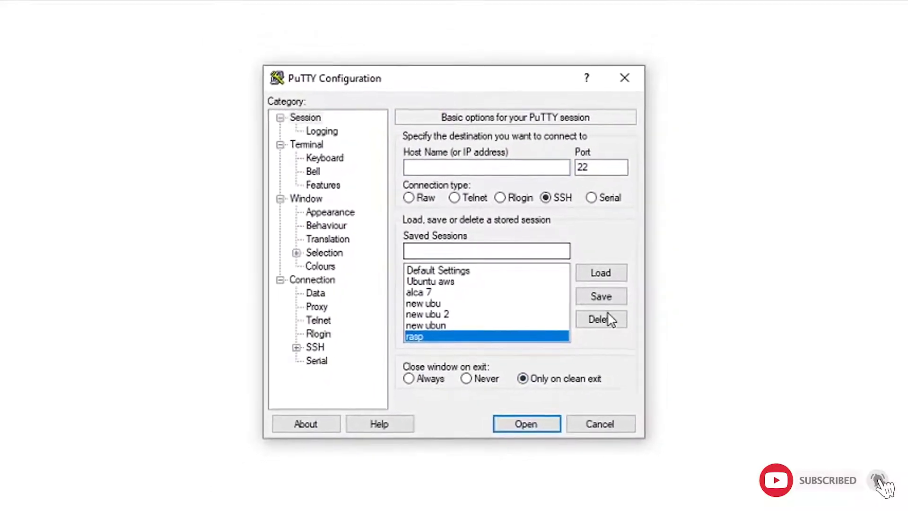
left_click(610, 275)
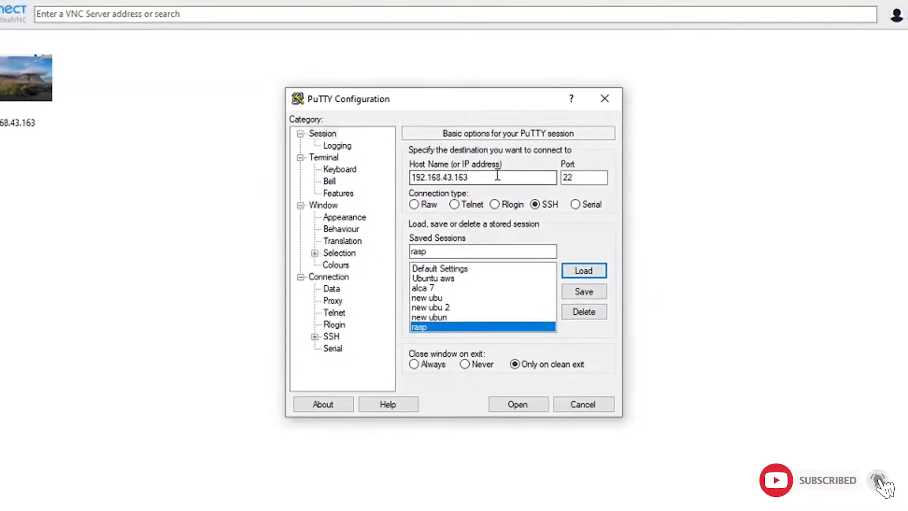
double_click(469, 173)
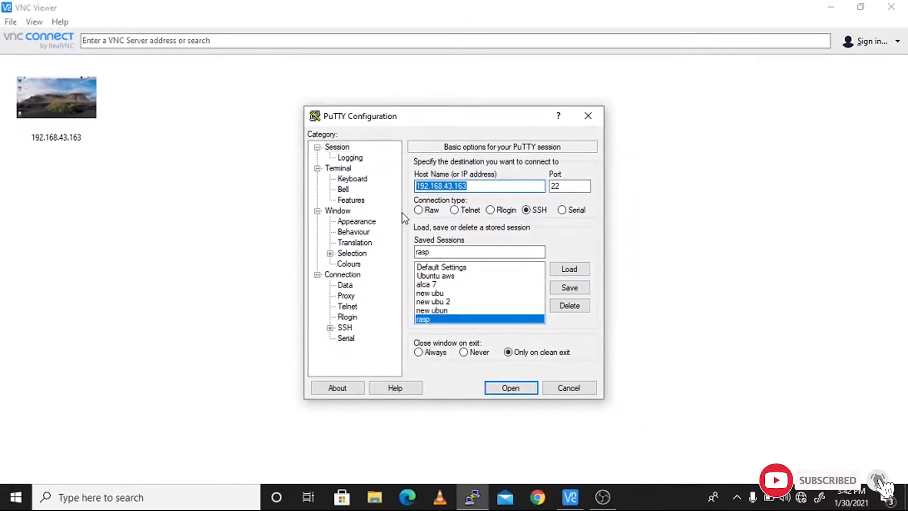
Launch Command Prompt via Windows search with 'cmd'
key("super")
type("cmd")
key("Return")
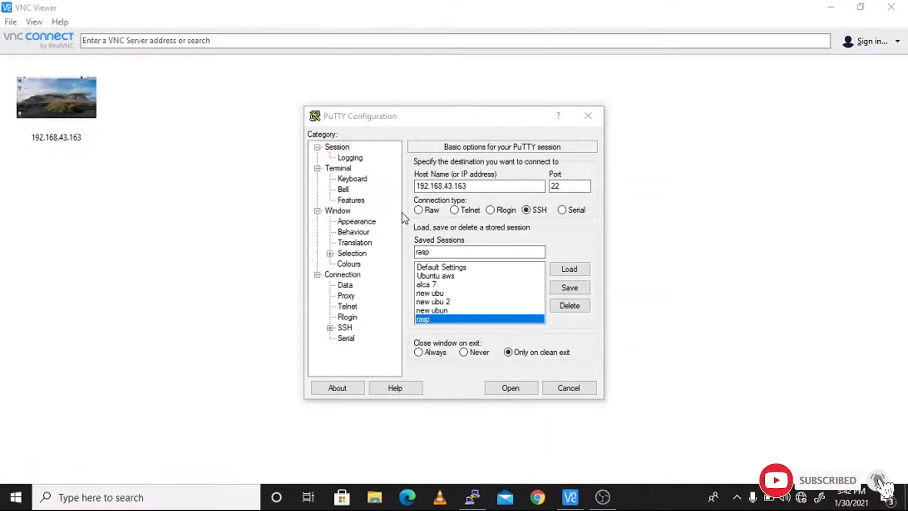
Ping 192.168.43.163 from Command Prompt, getting four replies with 0% loss
type("pin")
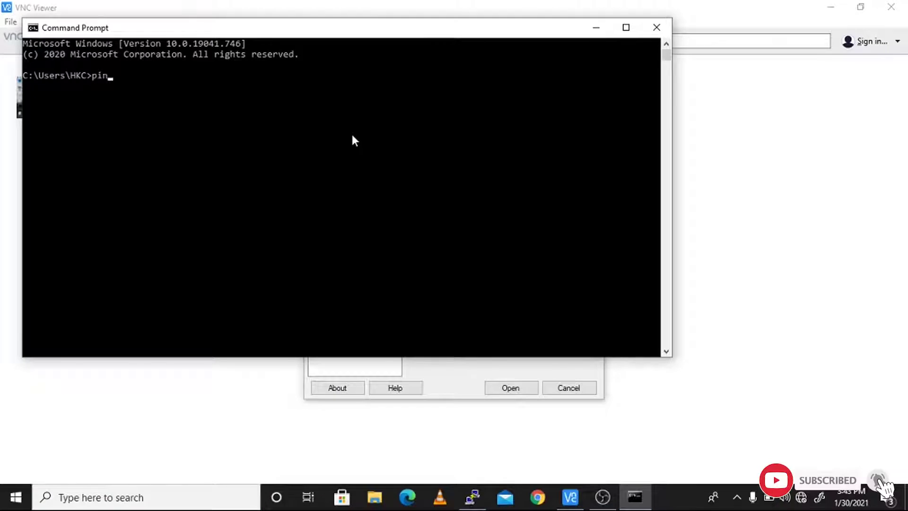
type("g 192.168.43")
left_click_drag(405, 29, 427, 51)
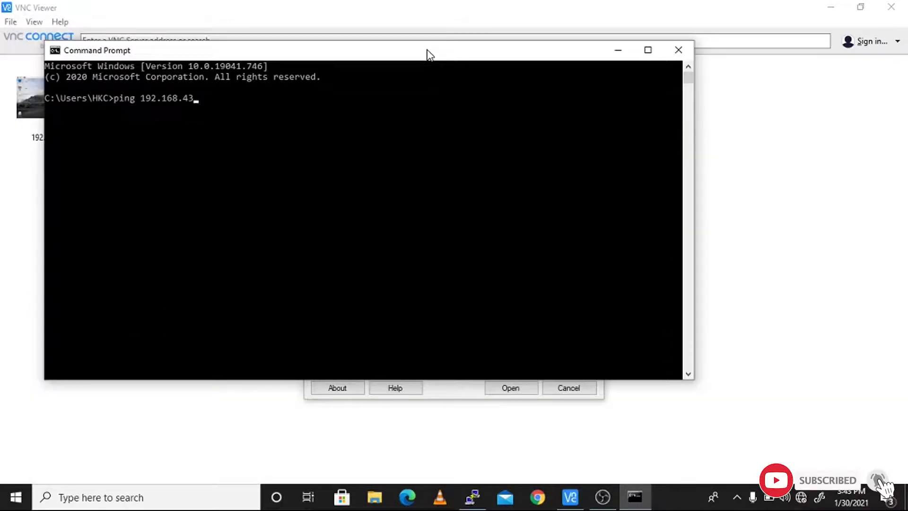
type(".163")
left_click_drag(456, 57, 533, 38)
key("Return")
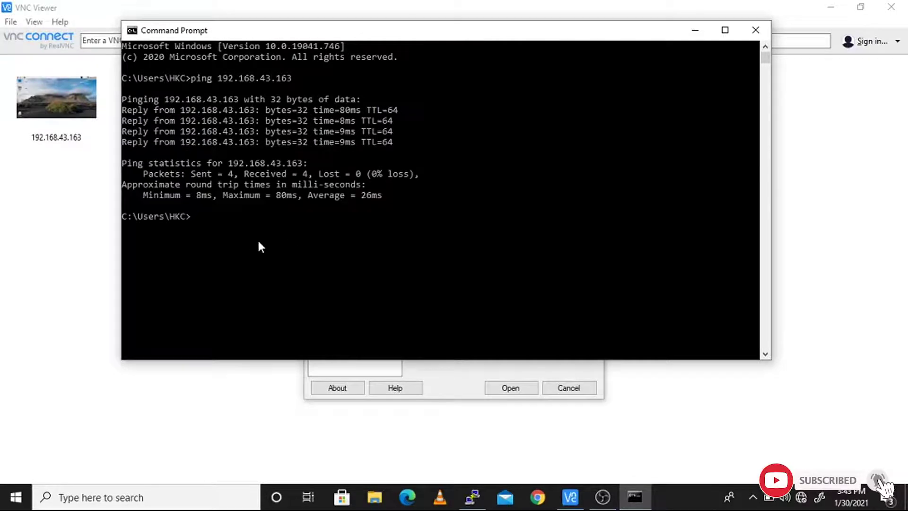
Open the SSH connection to 192.168.43.163 and log in with the account password
left_click(435, 373)
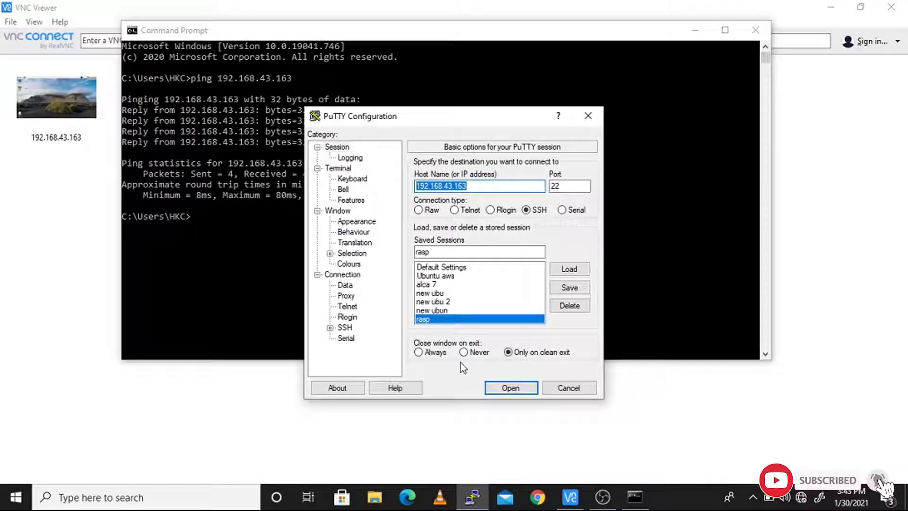
left_click(491, 185)
left_click_drag(489, 186, 385, 184)
left_click(537, 210)
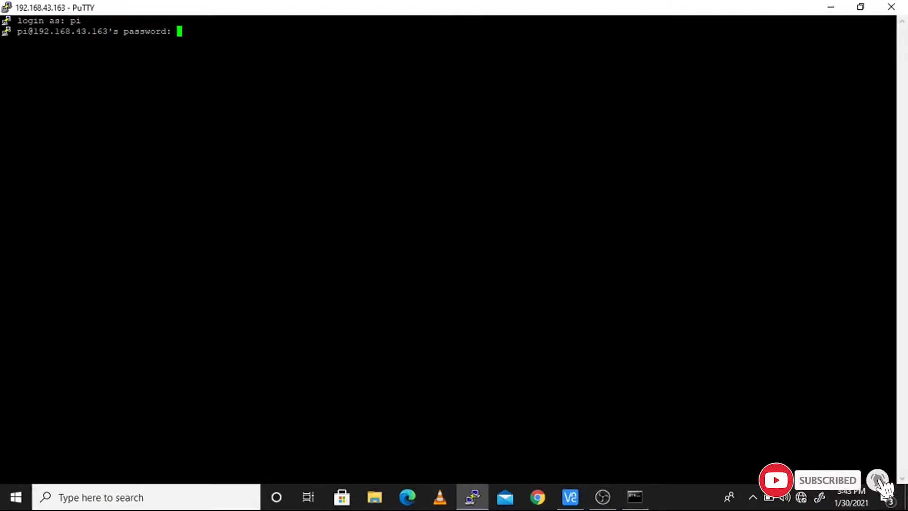
key("Return")
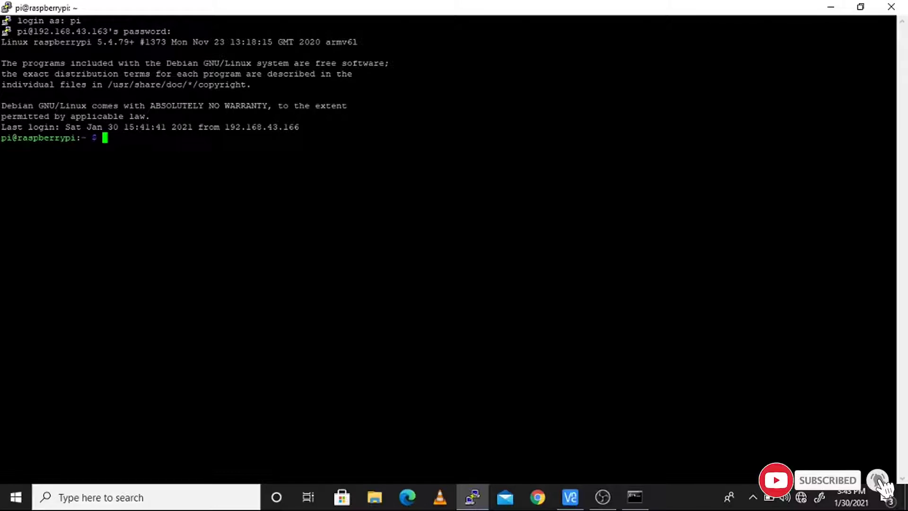
Run 'sudo apt update' on the Pi
type("sudo apt")
key("BackSpace")
key("BackSpace")
key("BackSpace")
key("BackSpace")
key("BackSpace")
key("BackSpace")
key("BackSpace")
key("BackSpace")
key("BackSpace")
type("sudo apt update")
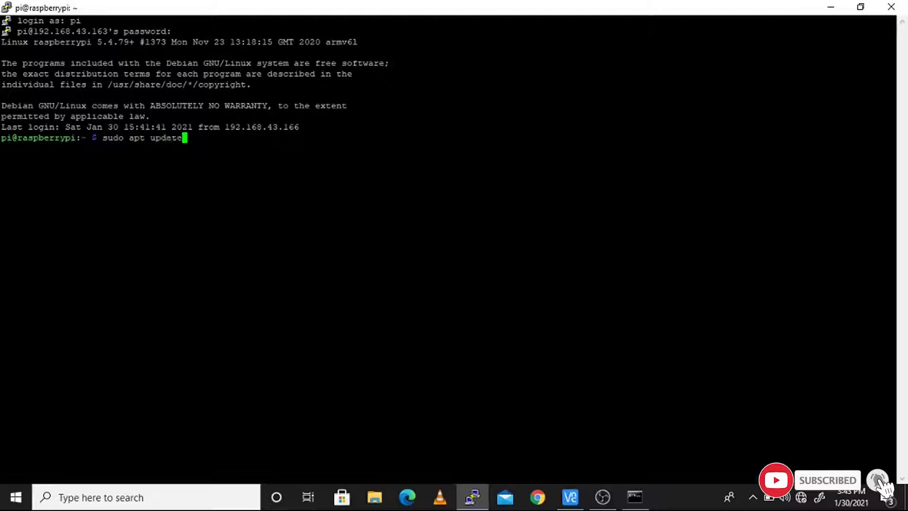
key("Return")
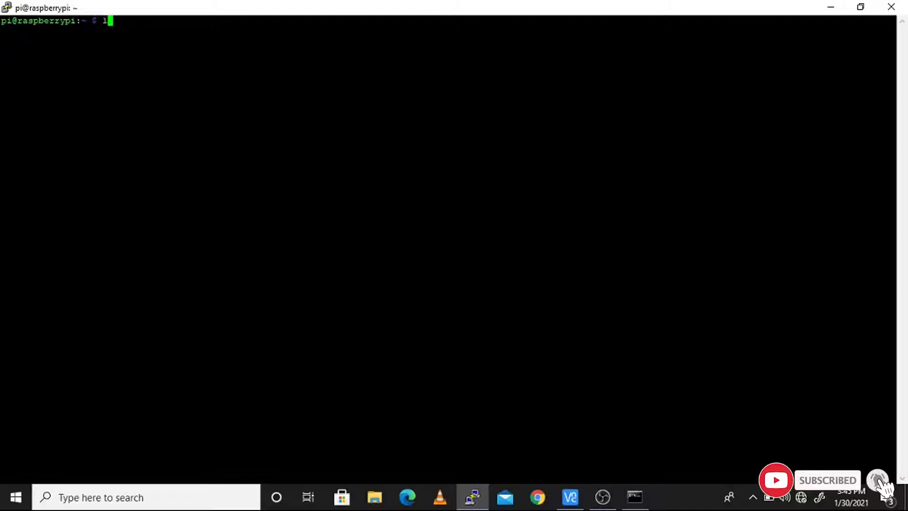
type("ls")
List the home folder and change into Desktop, correcting 'desktop' to 'Desktop'
key("Return")
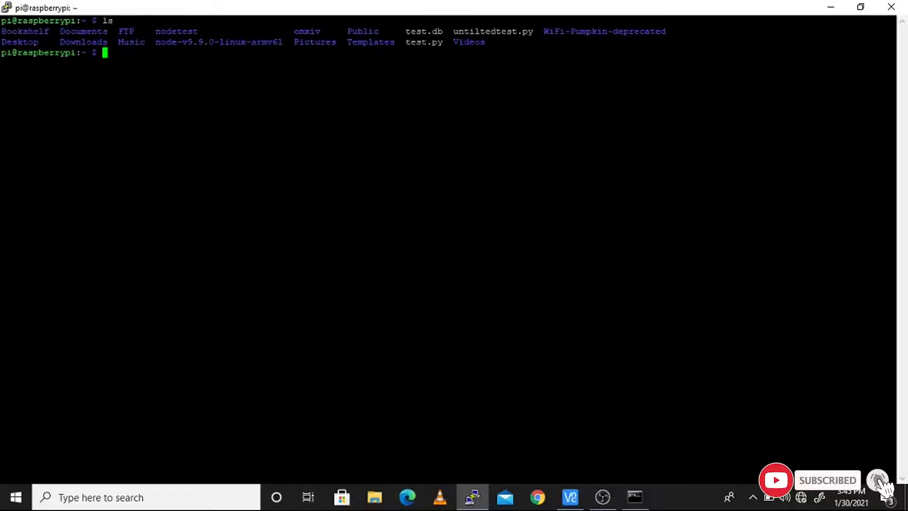
type("cd desktop")
key("Return")
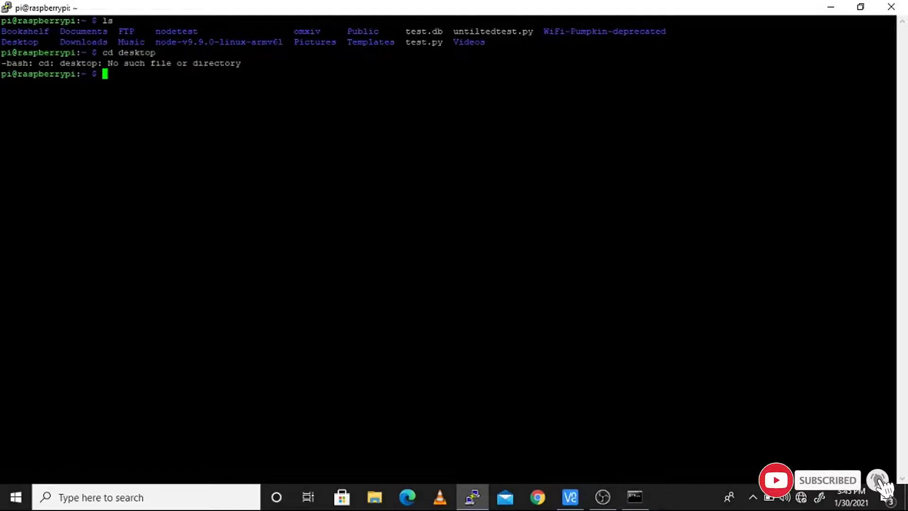
key("Up")
key("Left")
key("Left")
key("Left")
key("Left")
key("Left")
key("Left")
key("Left")
key("Left")
key("Left")
key("Right")
key("Right")
key("Delete")
type("D")
key("Return")
Create a folder named test on the Desktop and confirm it with ls
type("ls")
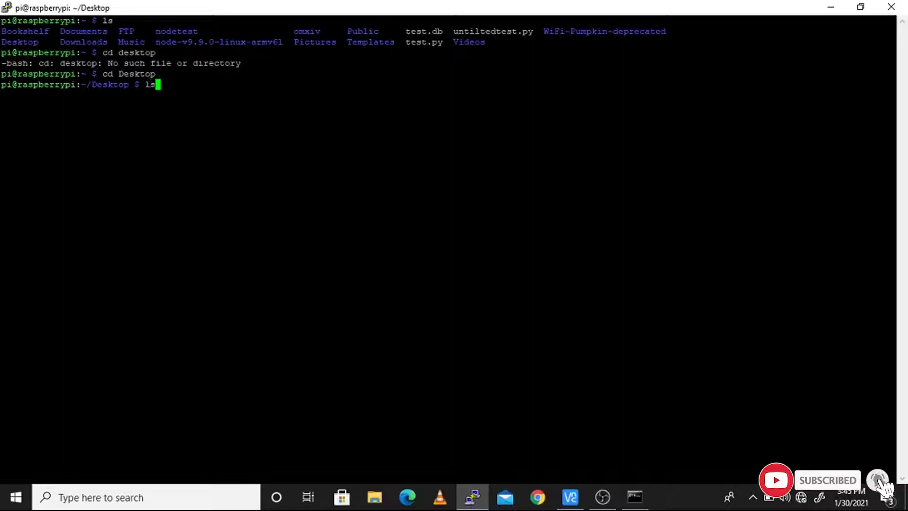
key("Return")
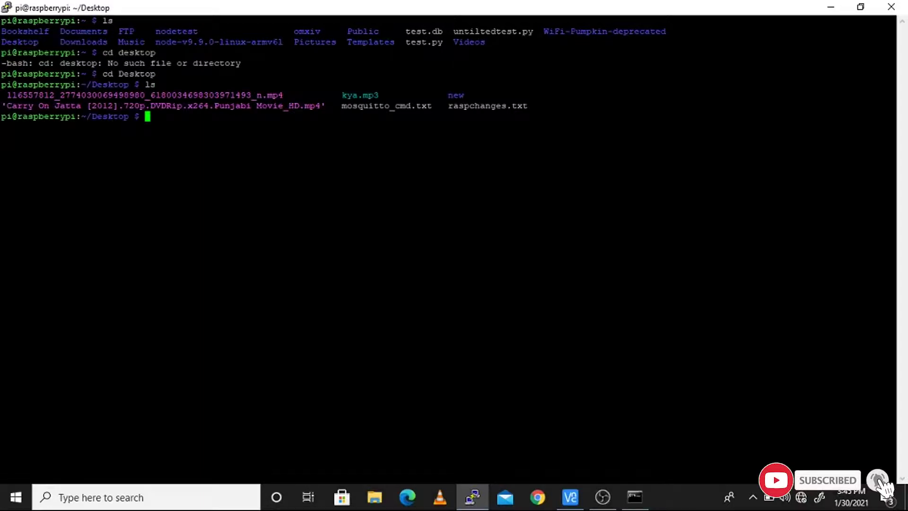
type("mkdir test")
key("Return")
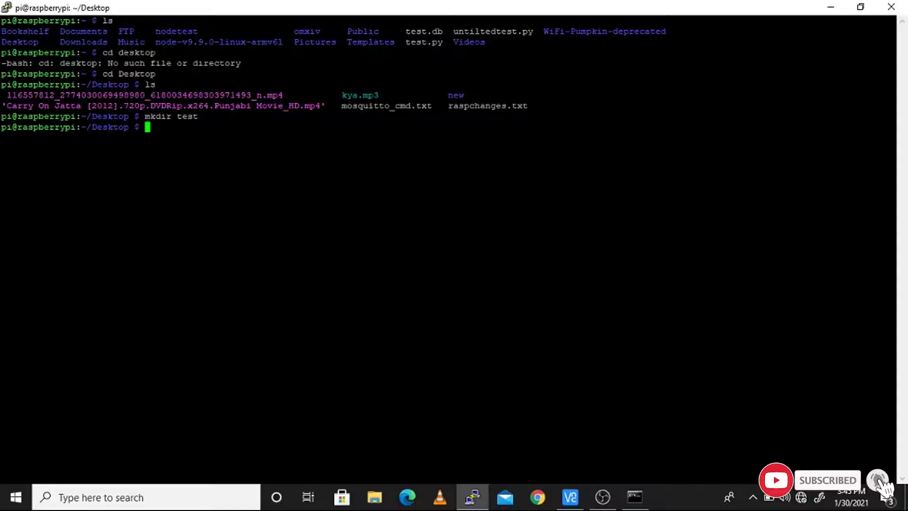
type("ls")
key("Return")
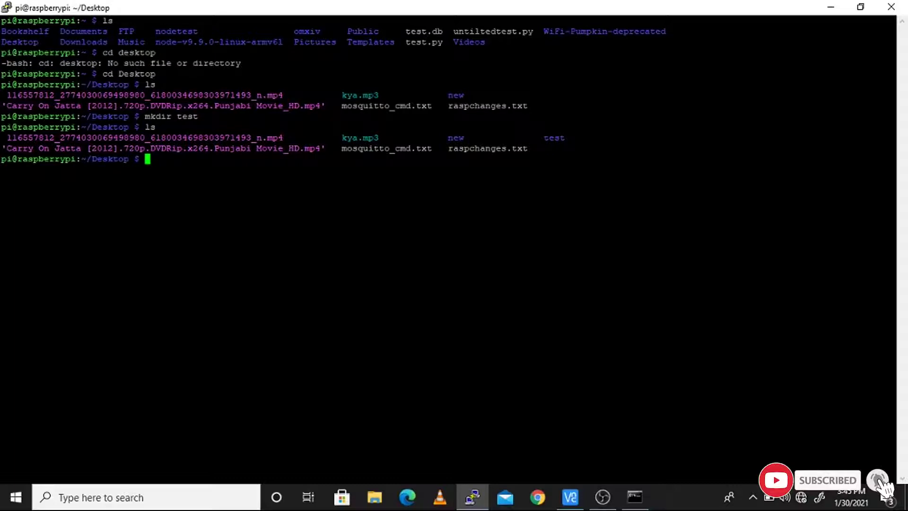
Enter the test folder, confirm it is empty, and begin a nano command
type("cd ne")
key("BackSpace")
key("BackSpace")
key("BackSpace")
type("test")
key("Return")
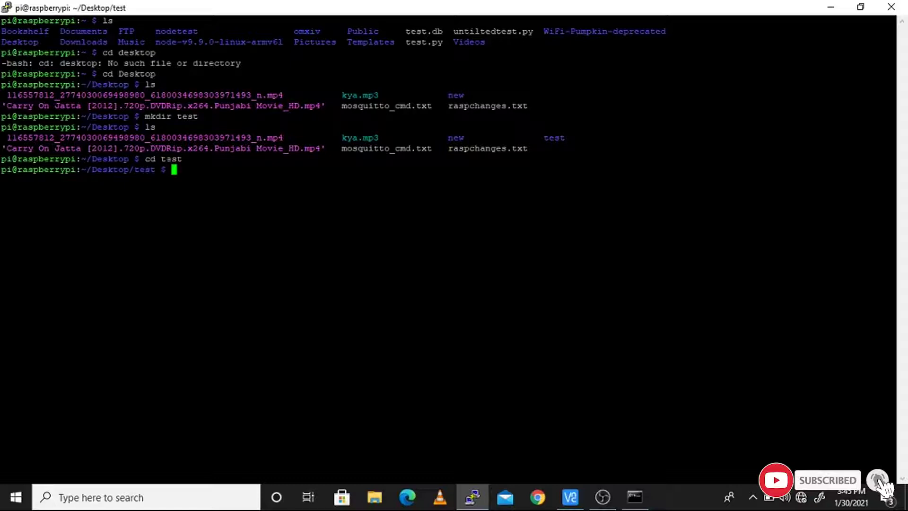
type("ls")
key("Return")
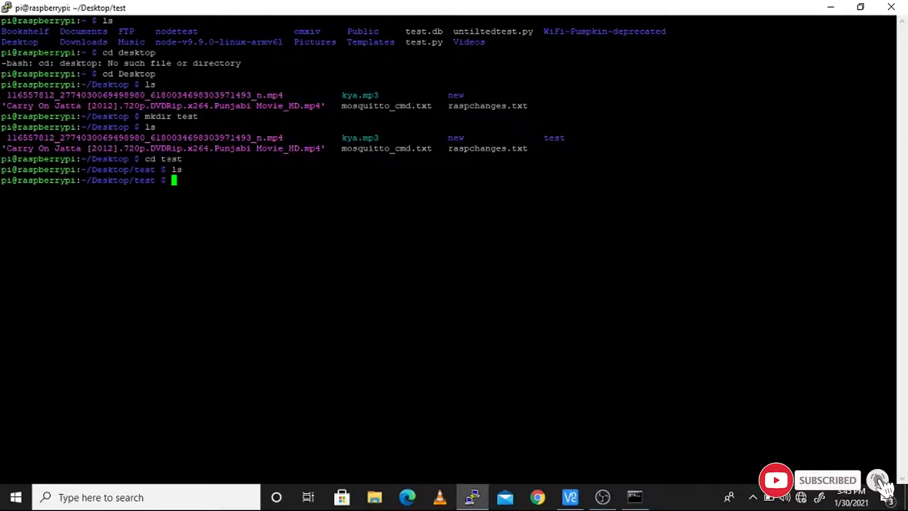
type("nano test")
key("BackSpace")
key("BackSpace")
key("BackSpace")
key("BackSpace")
Open test.txt in nano and type 'hello to all youtubers.', 'click ctrl + x', 'press y for saving'
type("test.txt")
key("Return")
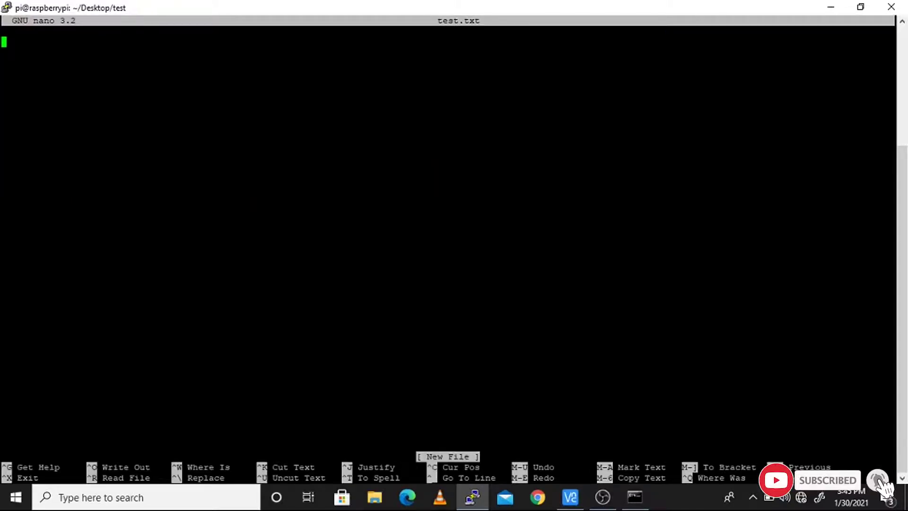
type("hel")
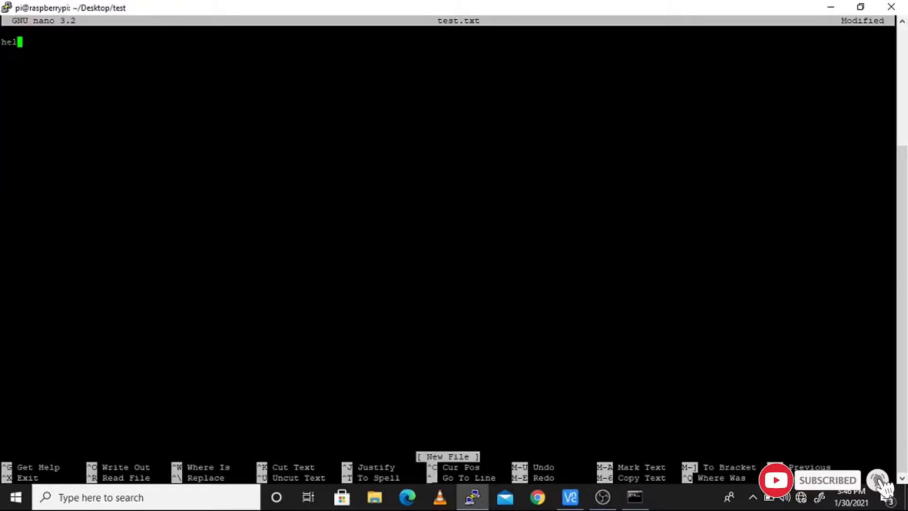
type("lo to all you")
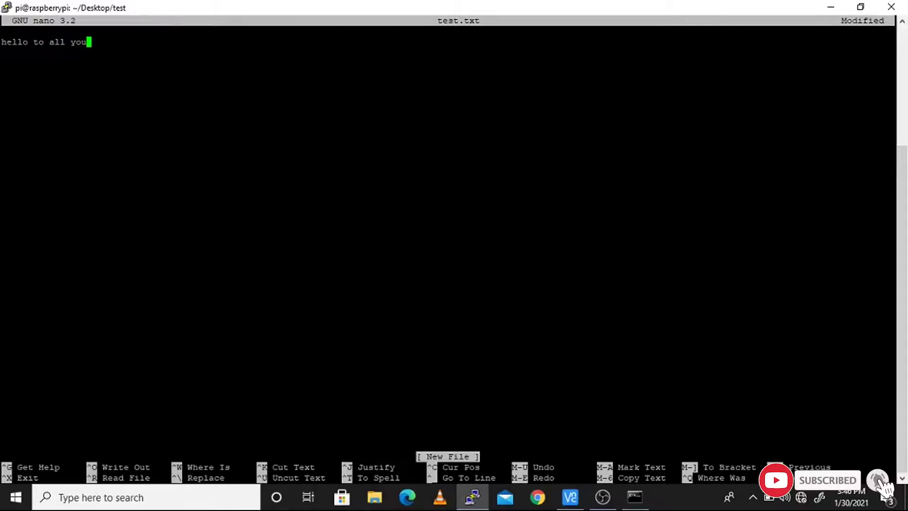
type("tubers.")
key("Return")
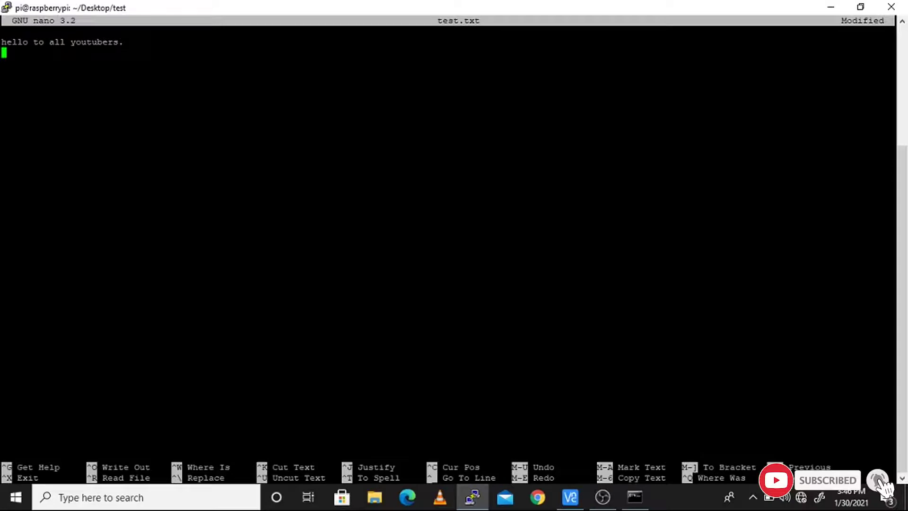
type("click ctrl ")
type("x")
key("BackSpace")
key("BackSpace")
type("+ x")
key("Return")
type("press y ")
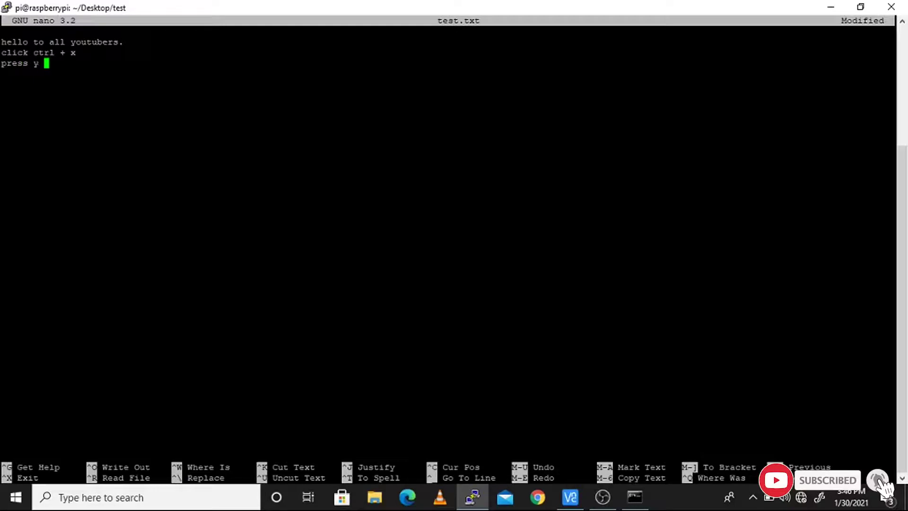
type("for saving")
Save test.txt while exiting nano and list the folder to confirm it exists
key("ctrl+x")
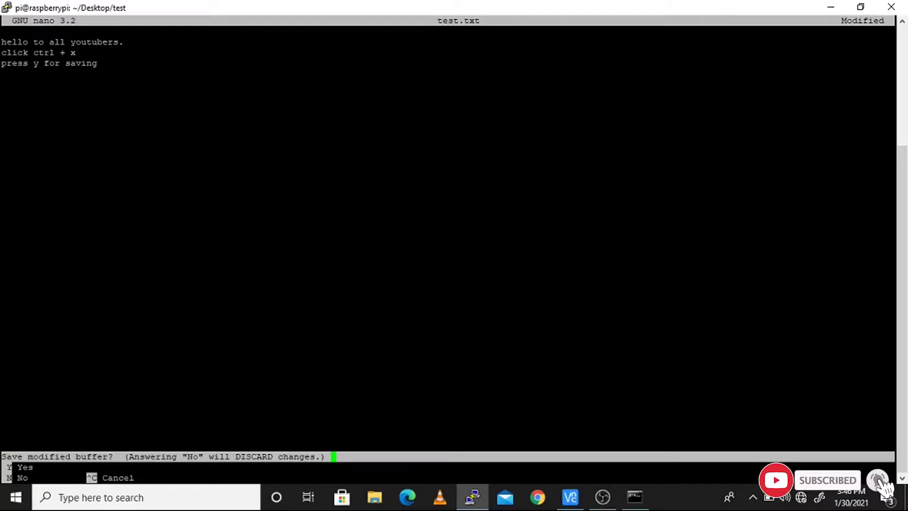
key("y")
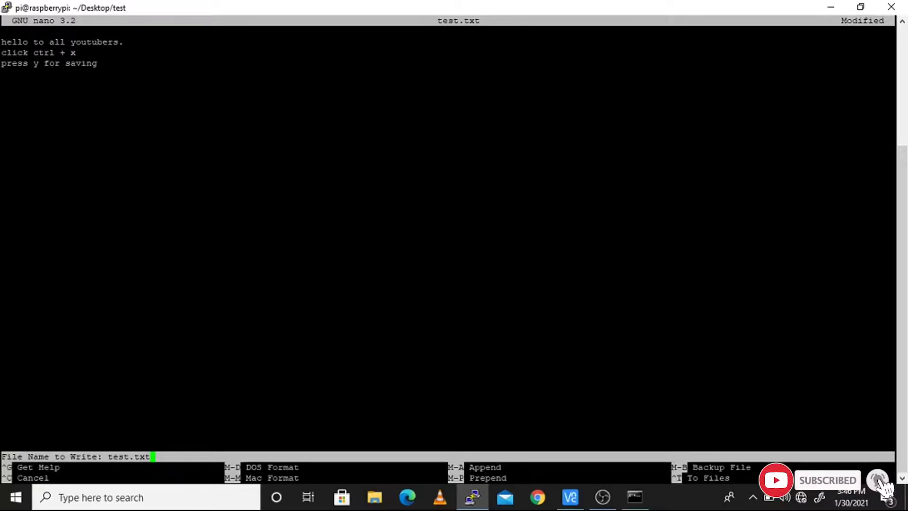
key("Return")
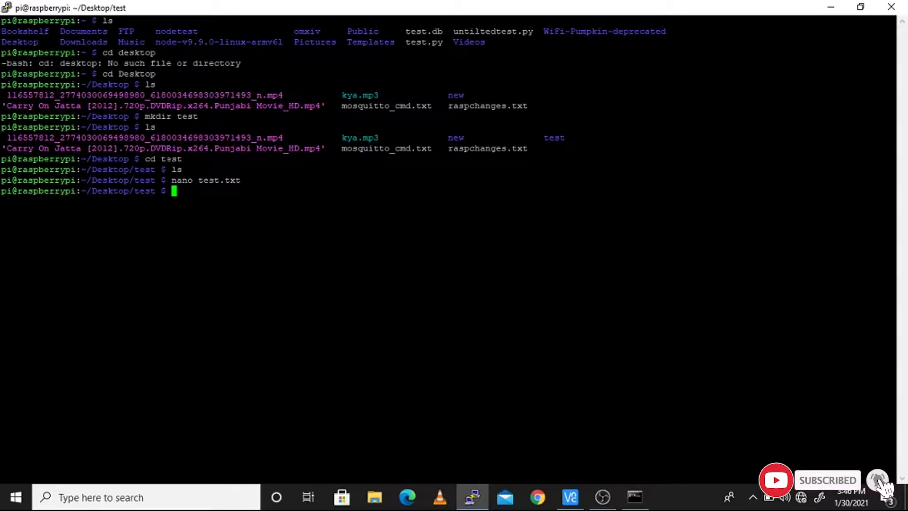
type("ls")
key("Return")
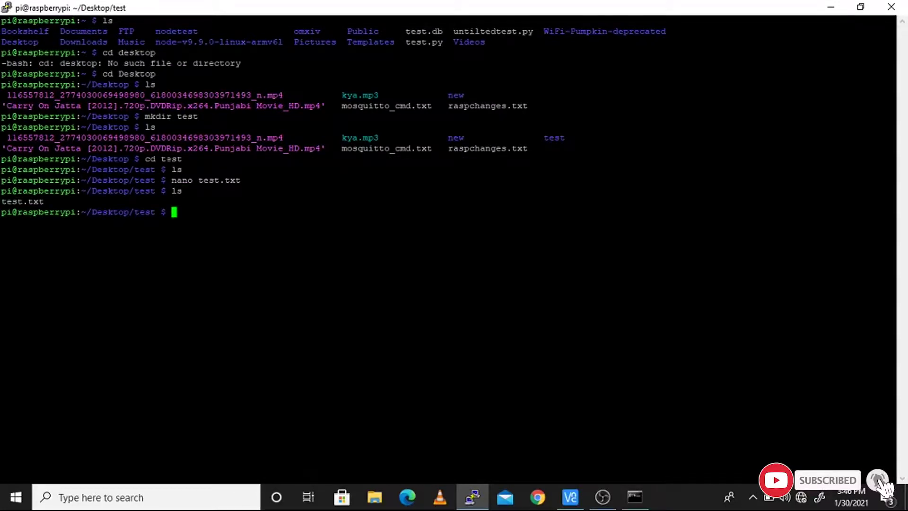
Connect VNC Viewer to 192.168.43.163 and maximize the remote desktop
left_click(570, 496)
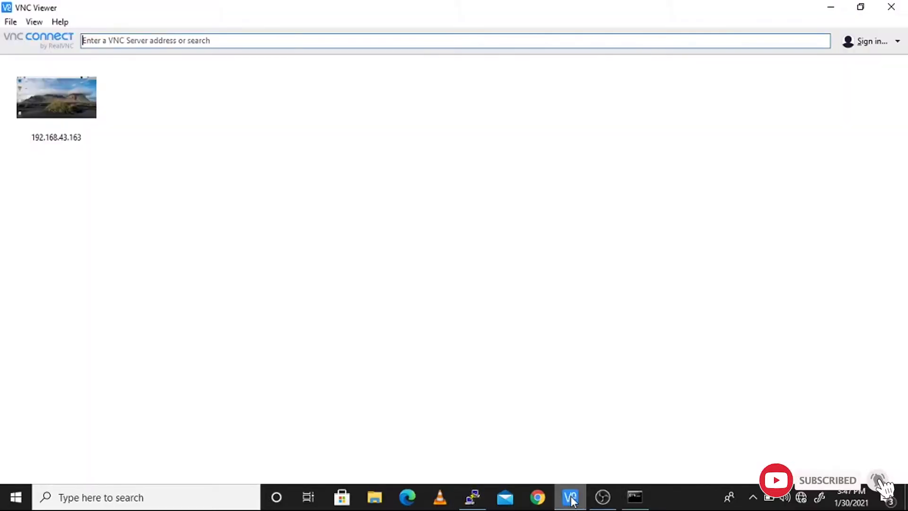
double_click(51, 114)
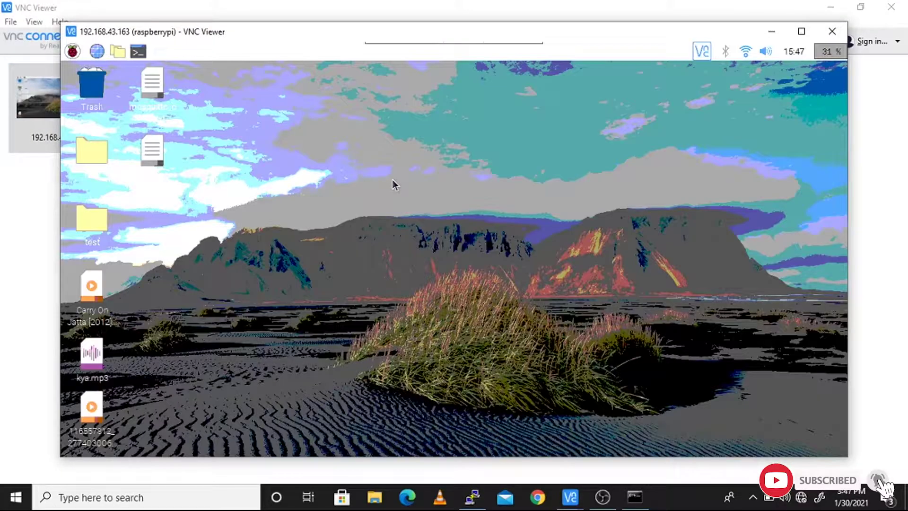
left_click(802, 33)
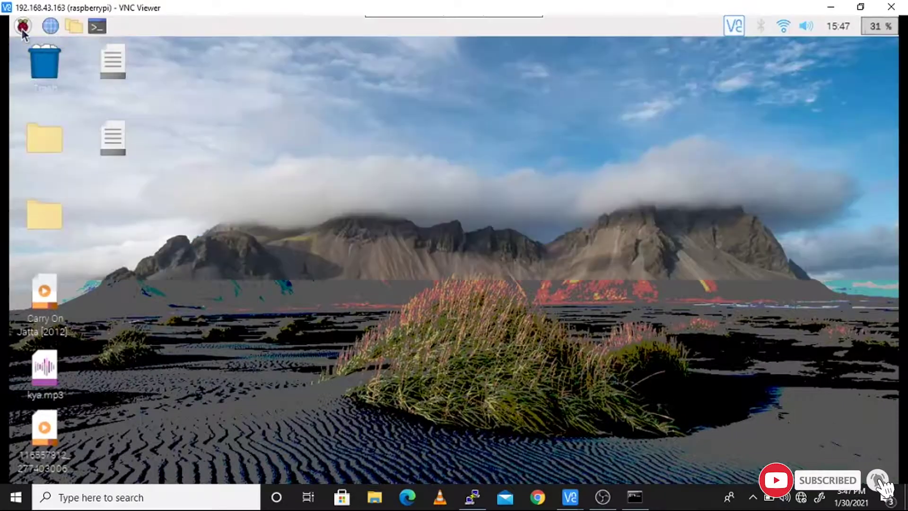
Move the test folder to the desktop centre and open it to show test.txt
left_click(22, 26)
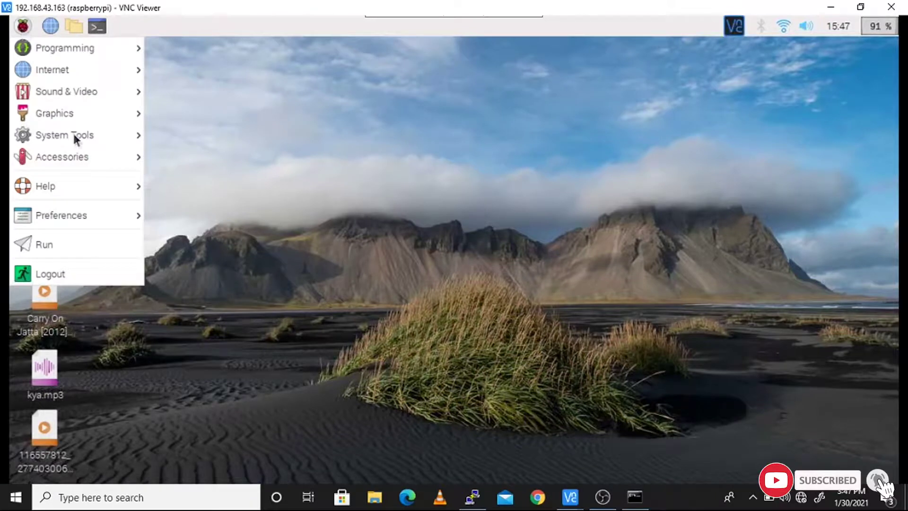
left_click(365, 176)
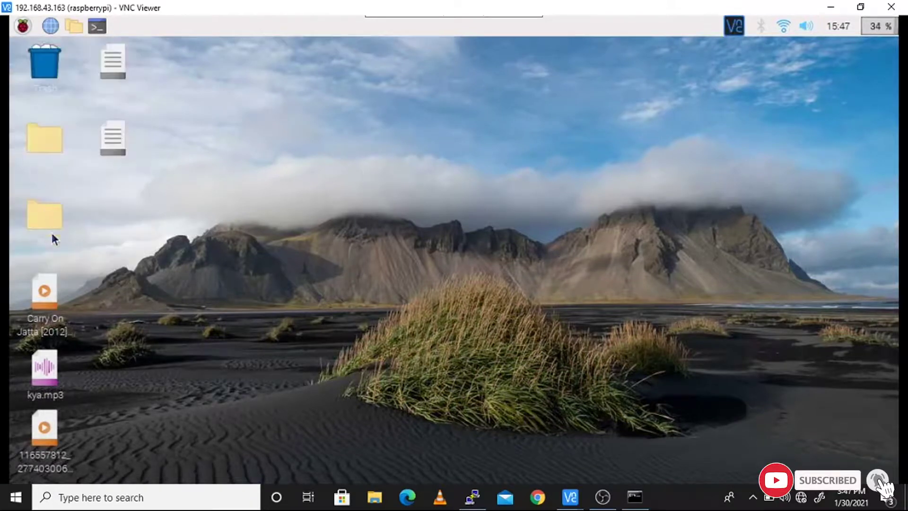
left_click_drag(45, 224, 430, 307)
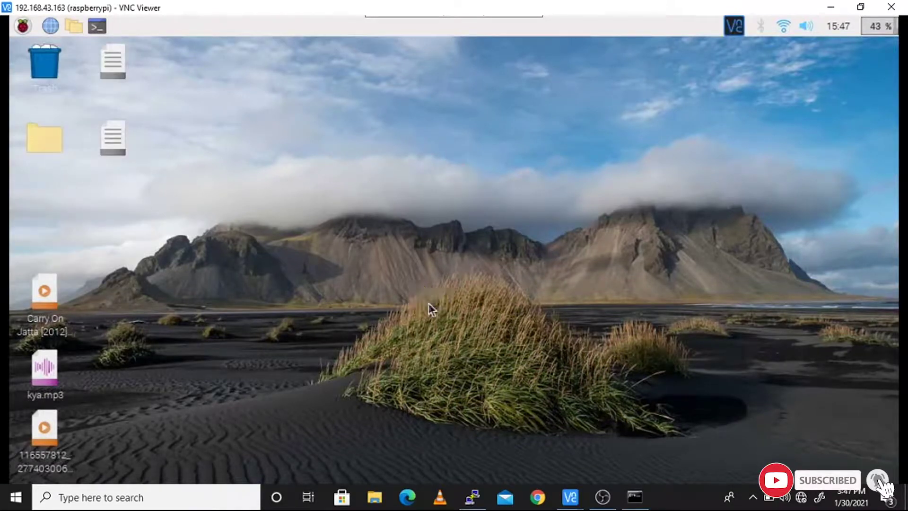
left_click(497, 344)
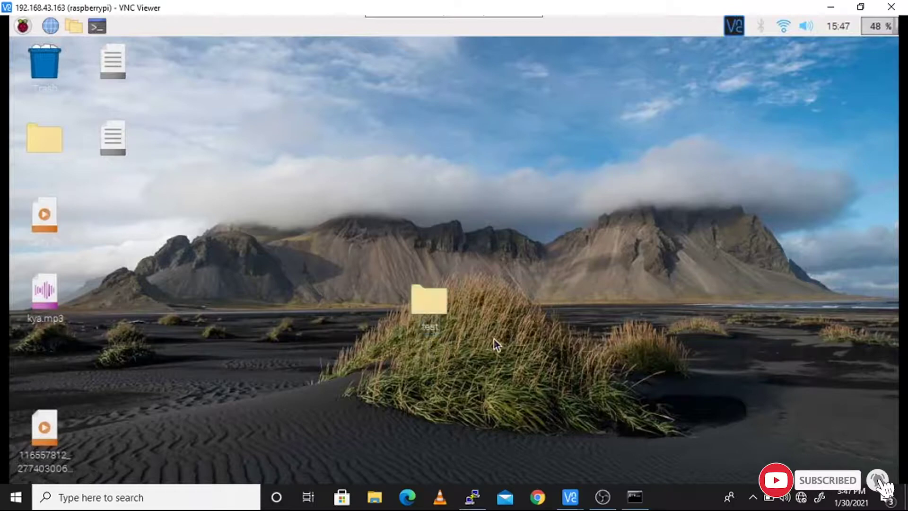
left_click(436, 300)
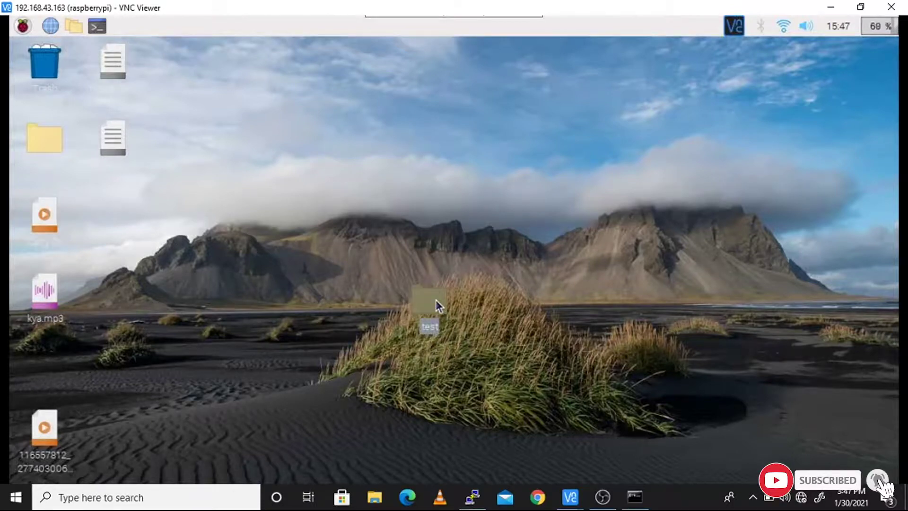
double_click(435, 300)
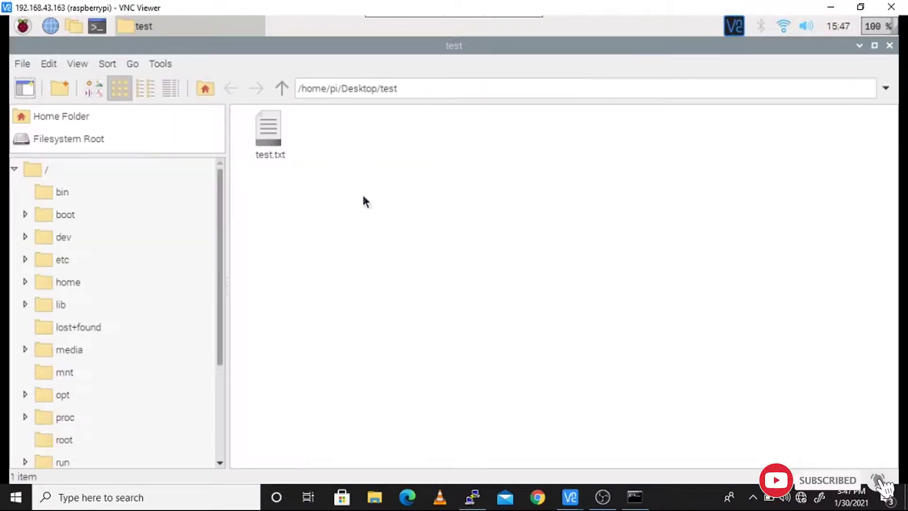
left_click(266, 136)
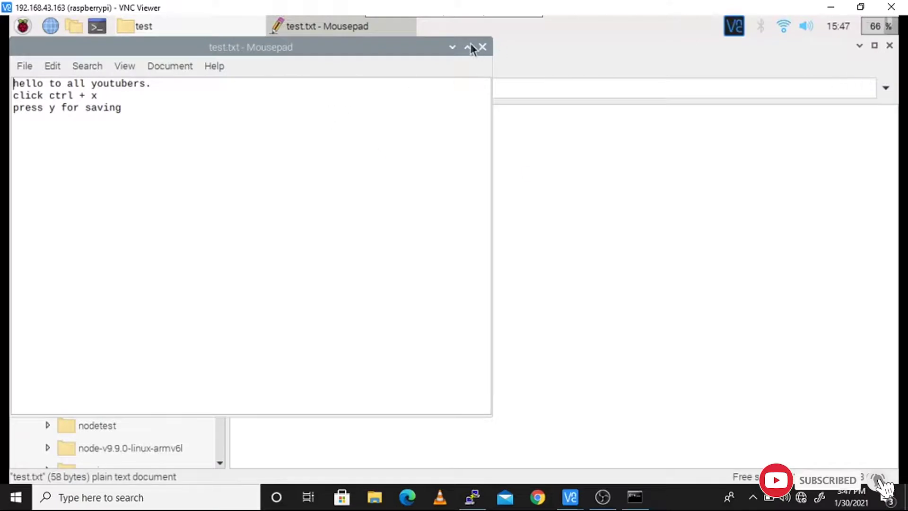
left_click(469, 47)
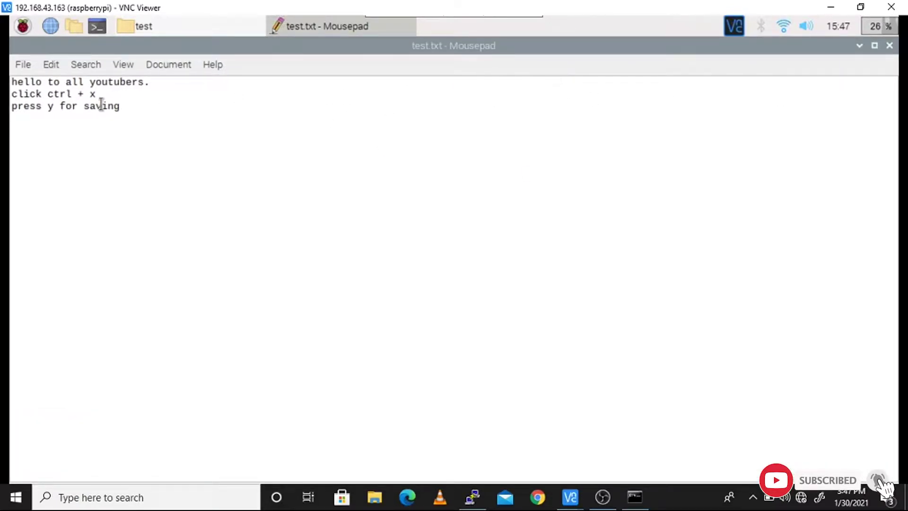
key("ctrl+a")
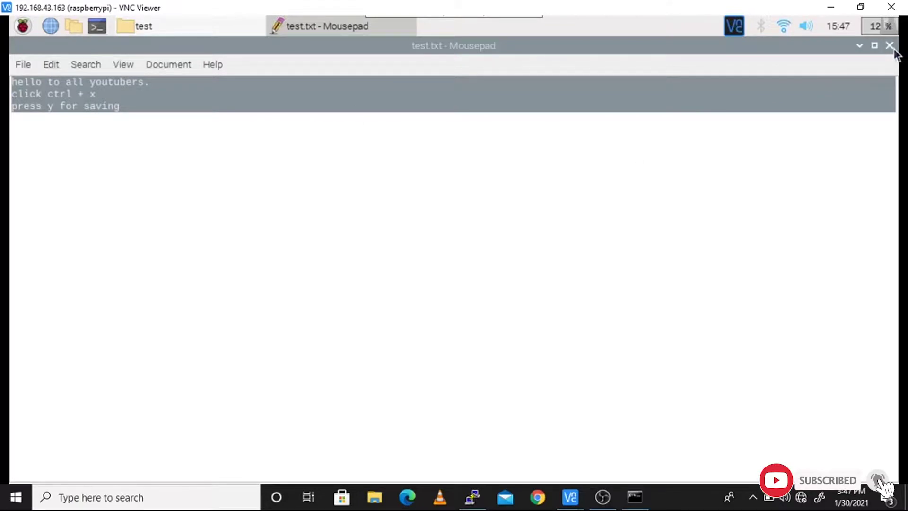
left_click(243, 172)
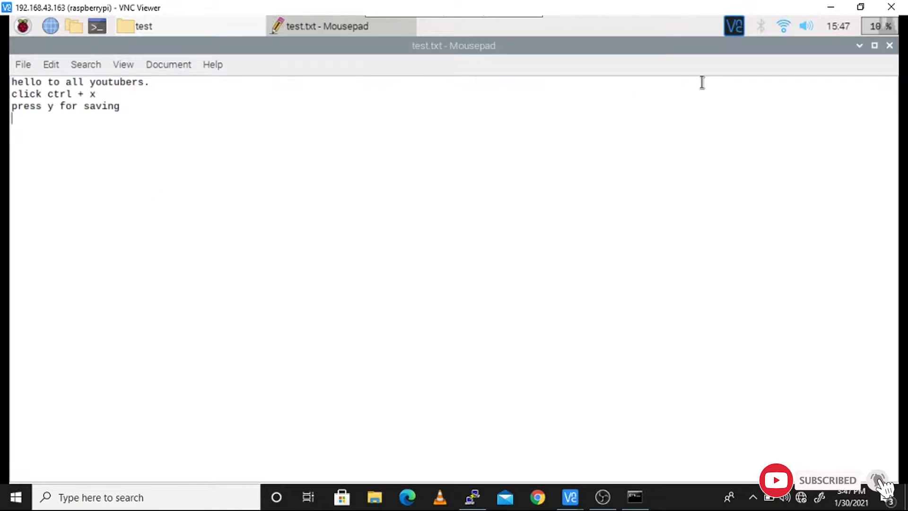
Close test.txt and the test folder window on the Pi desktop
left_click(888, 46)
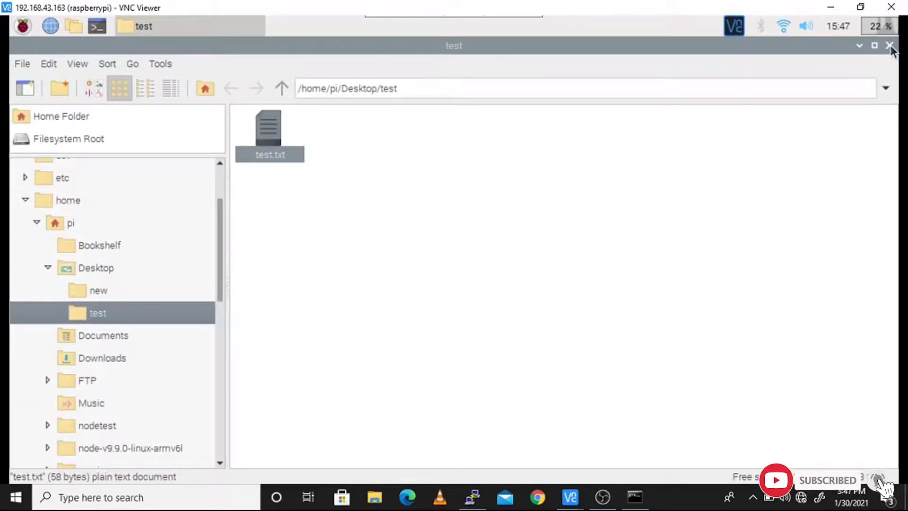
left_click(890, 46)
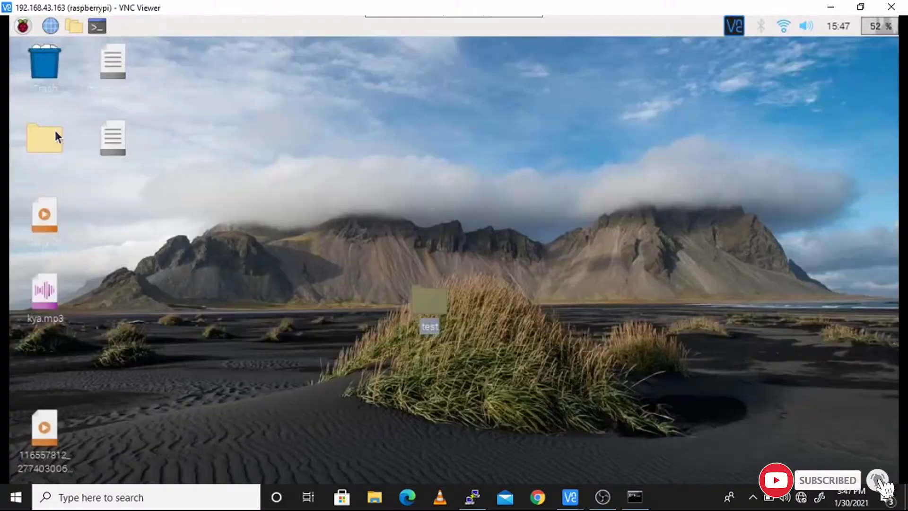
left_click(23, 26)
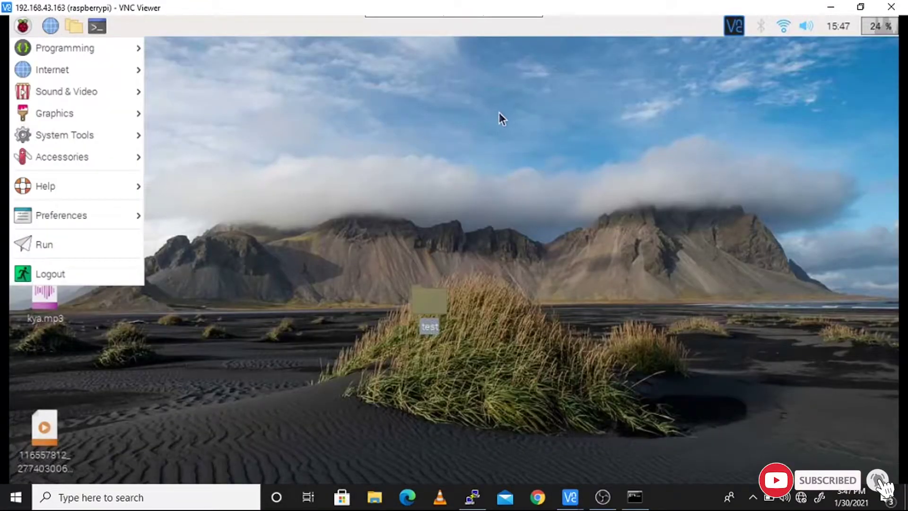
left_click(300, 105)
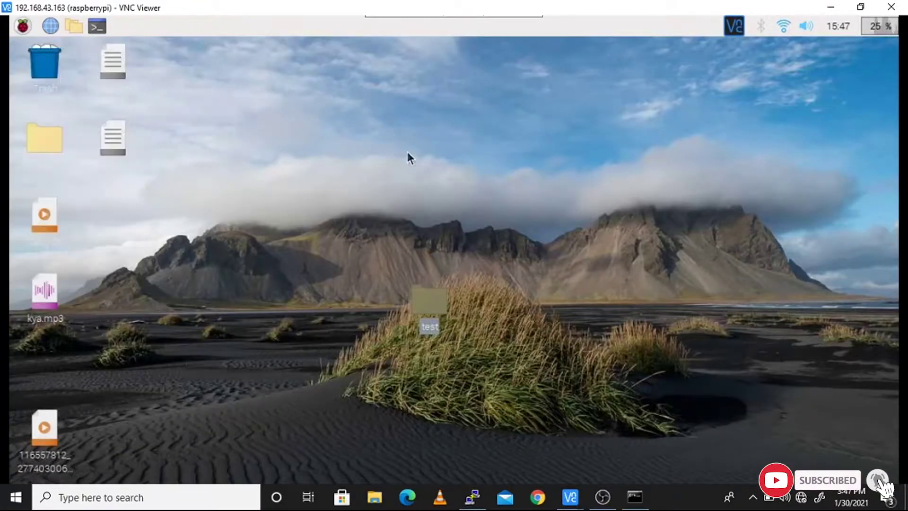
Move the test folder icon below kya.mp3, then show and minimize Command Prompt
left_click_drag(431, 312, 43, 364)
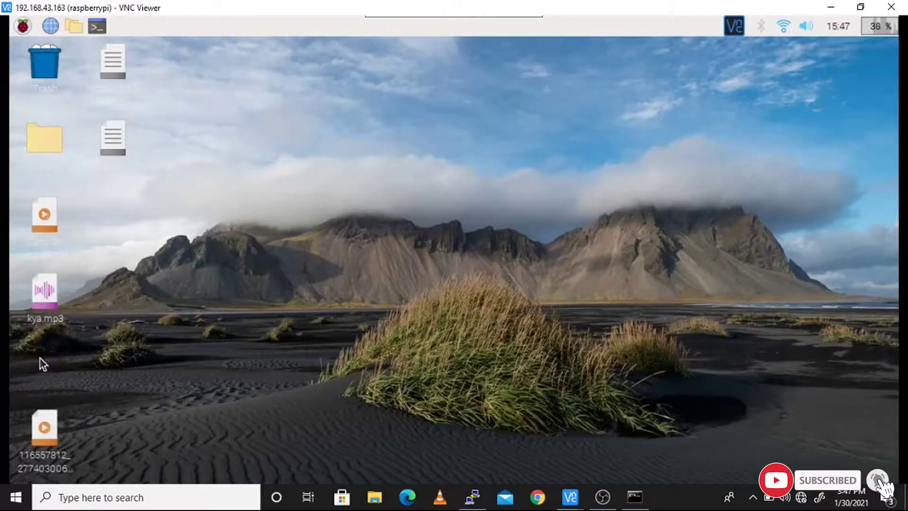
left_click(634, 496)
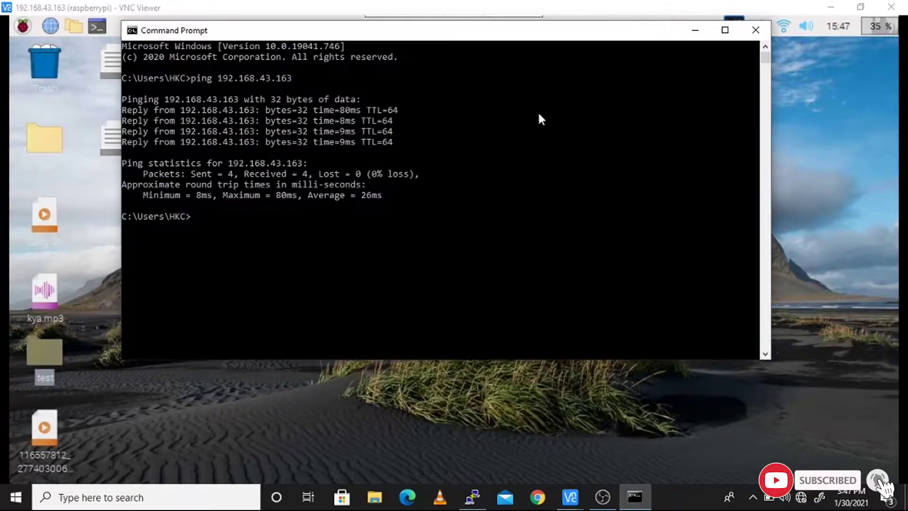
left_click(696, 30)
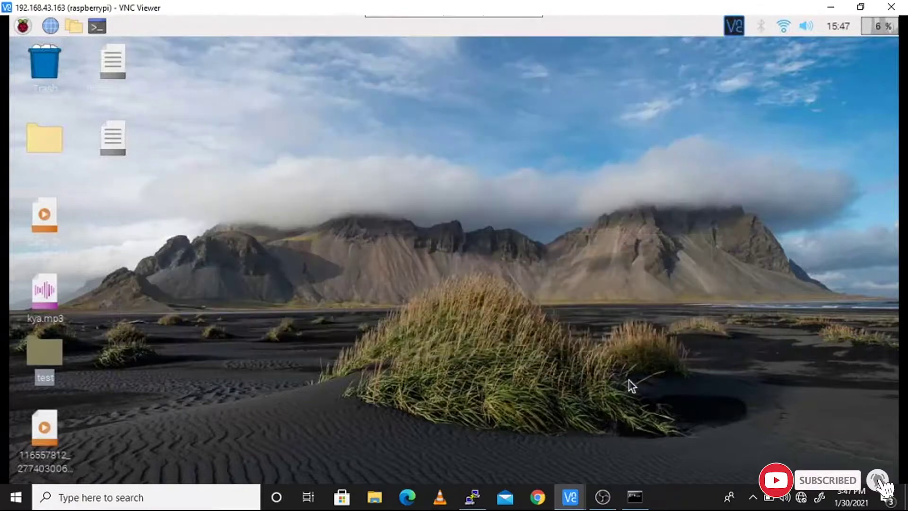
Bring PuTTY forward, go up with cd .., and list the Desktop and test folder contents
left_click(472, 496)
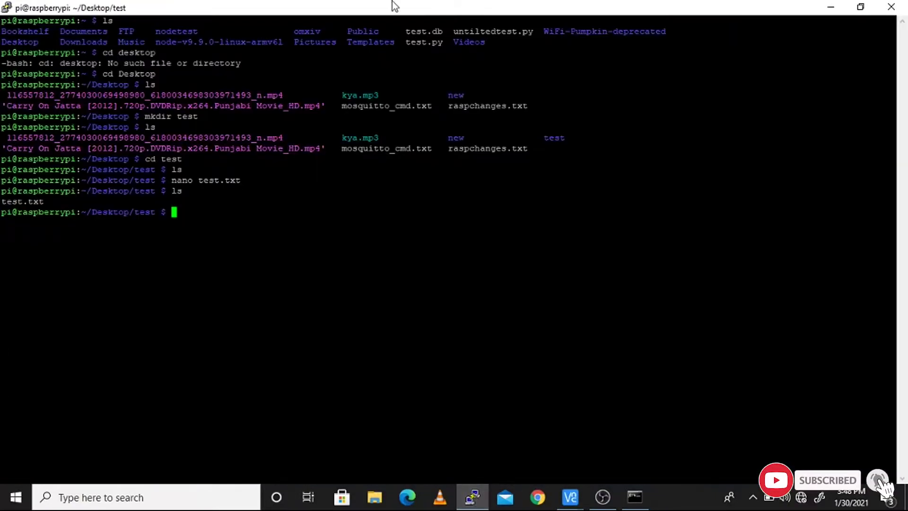
left_click_drag(432, 6, 548, 72)
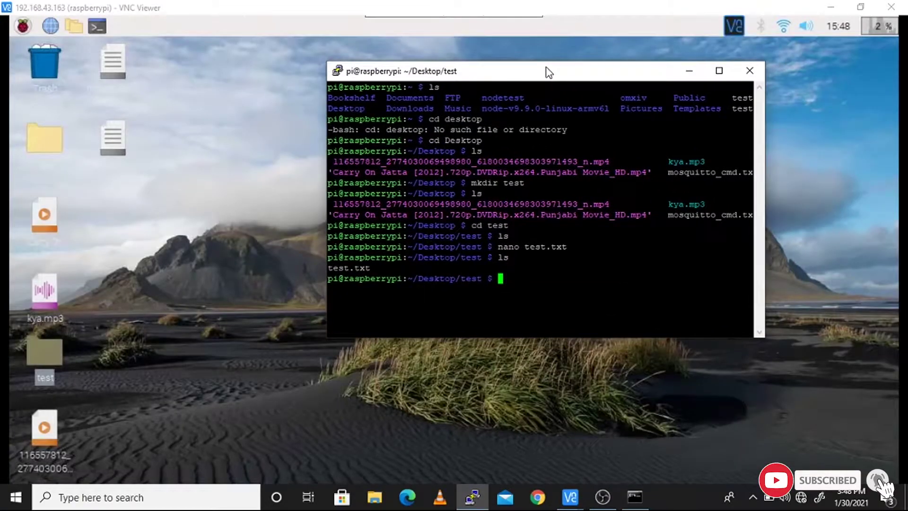
type("ls")
key("BackSpace")
key("BackSpace")
type("cd ..")
key("Return")
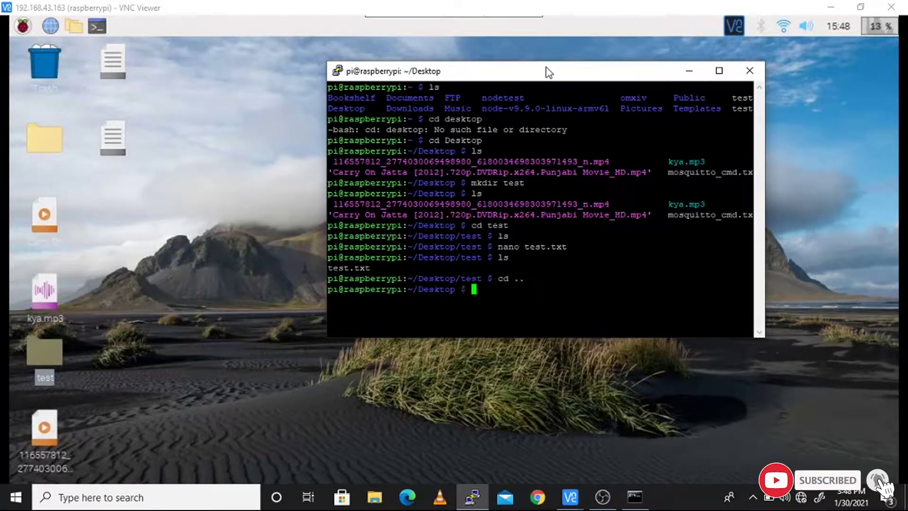
type("ls")
key("Return")
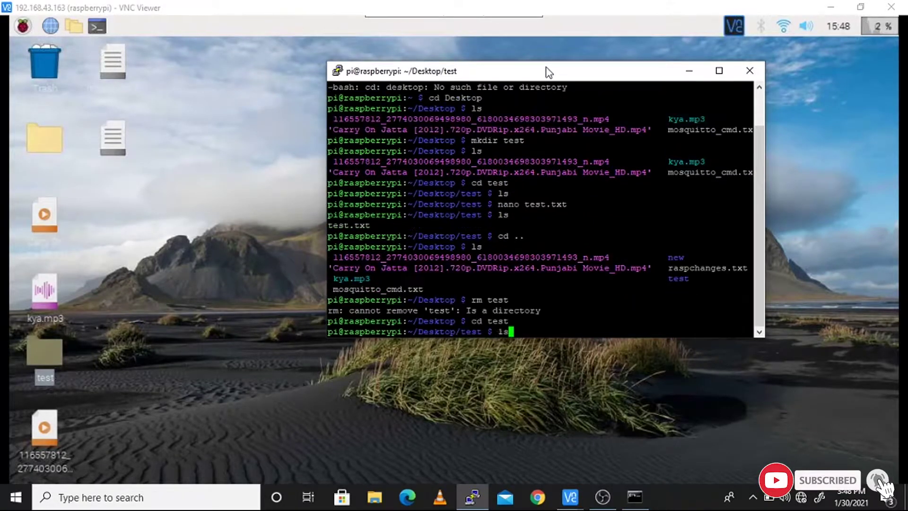
type("ls")
key("Return")
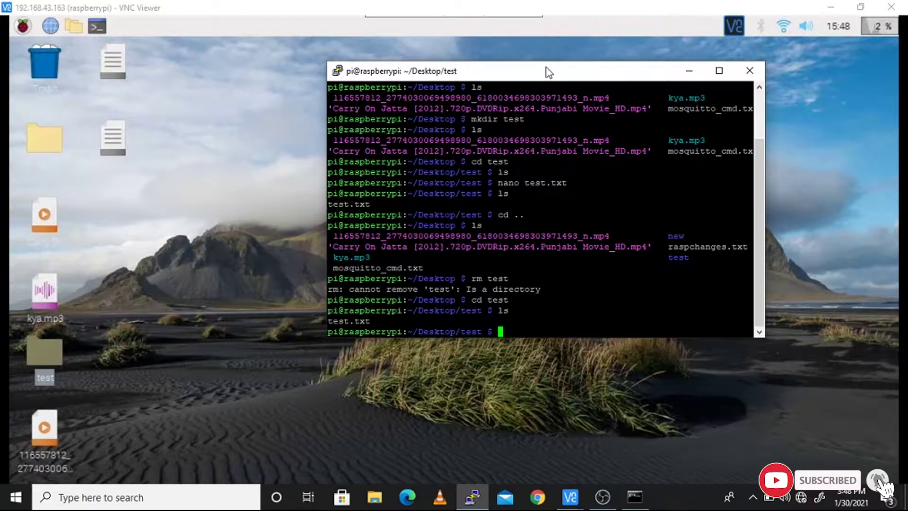
Delete test.txt with rm and confirm the folder is now empty
type("rm test.t")
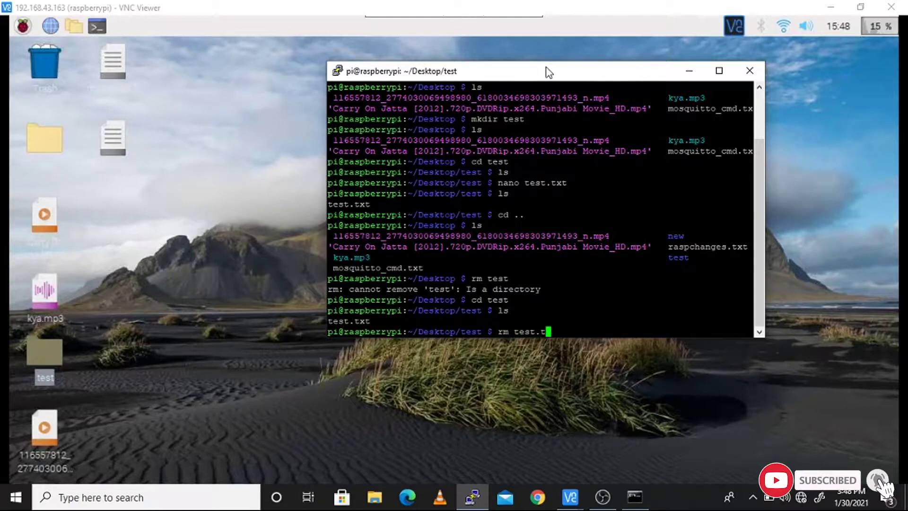
type("xt")
key("Return")
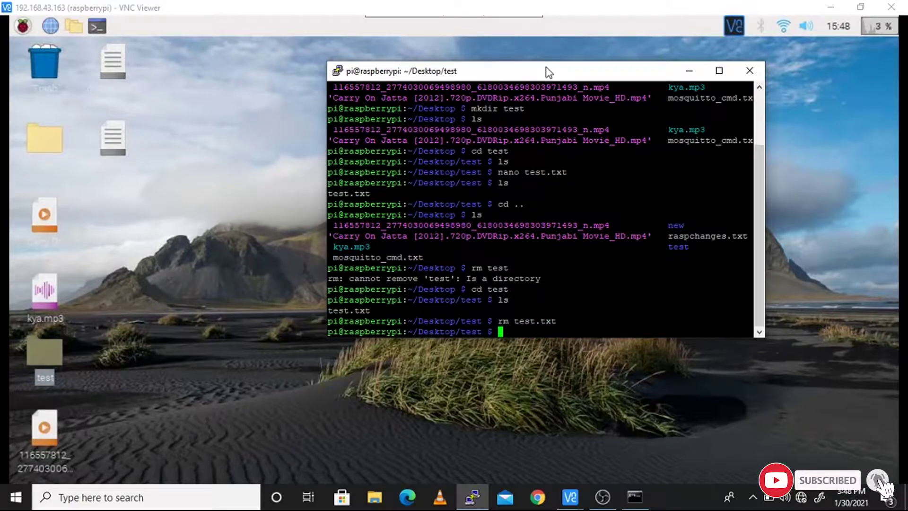
type("ls")
key("Return")
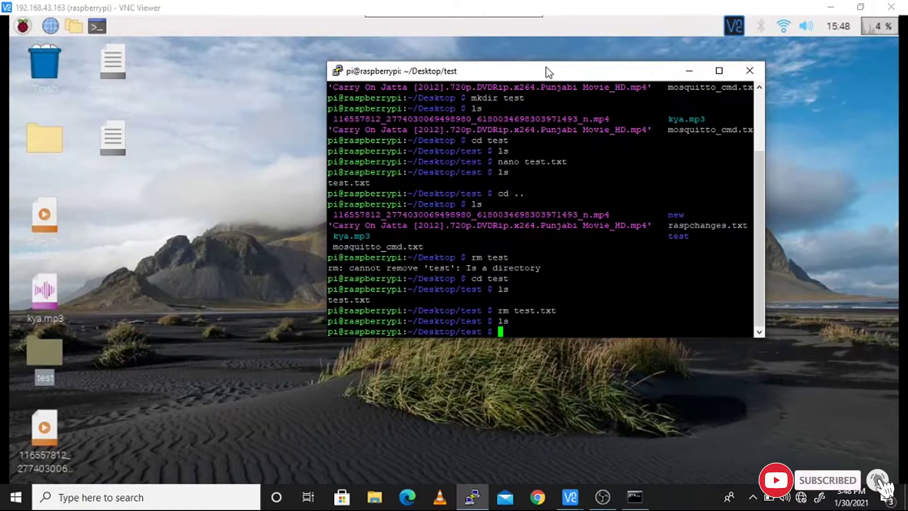
Remove the empty test folder with 'rmdir test' after 'rm test' refuses it
type("cd ..")
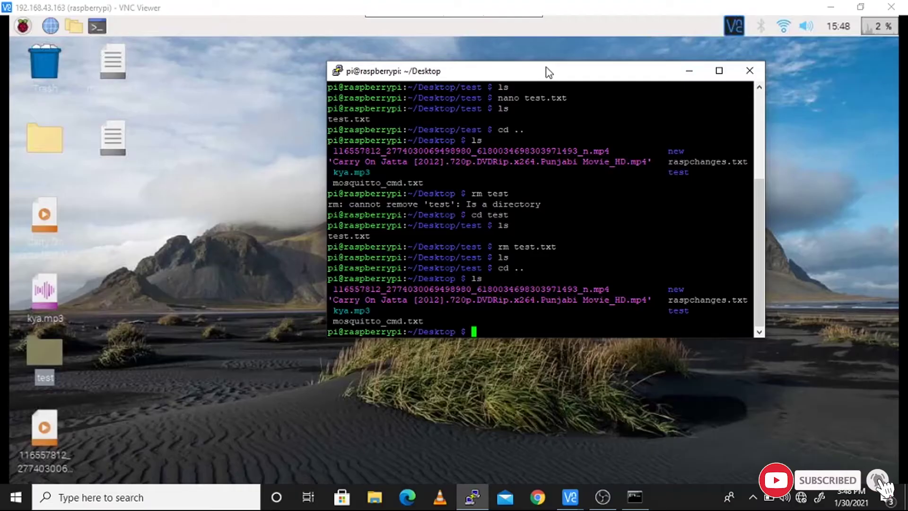
type("rm test")
key("Return")
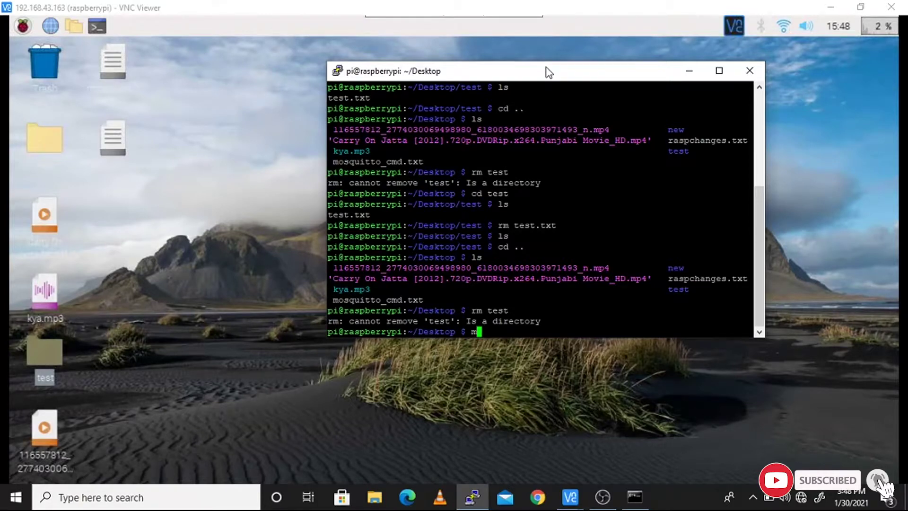
type("rmdir test")
key("Return")
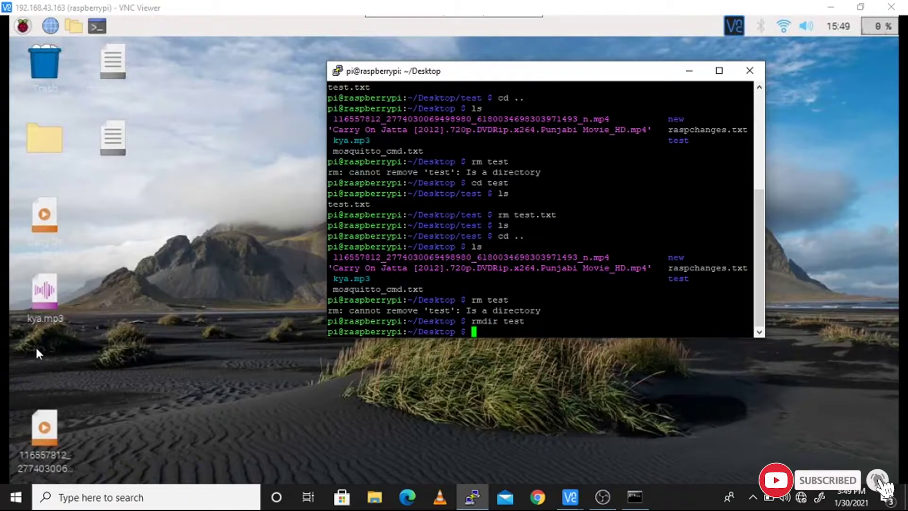
Confirm the test folder is gone from the Pi desktop, then maximize the PuTTY terminal
key("ctrl+d")
left_click_drag(29, 349, 115, 385)
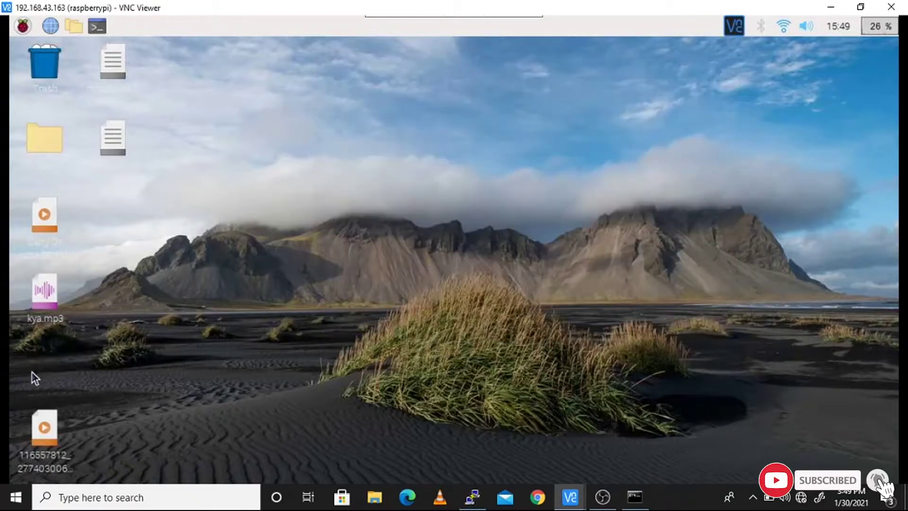
left_click_drag(21, 344, 169, 400)
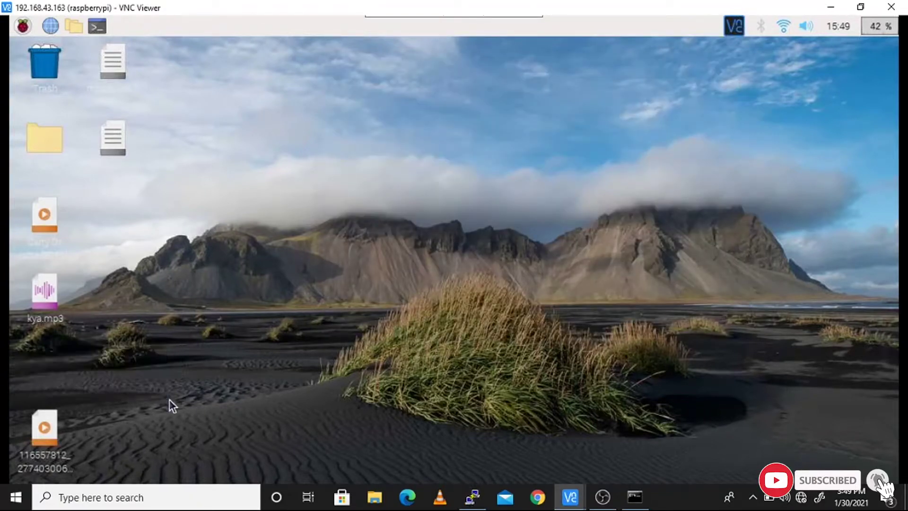
left_click(472, 497)
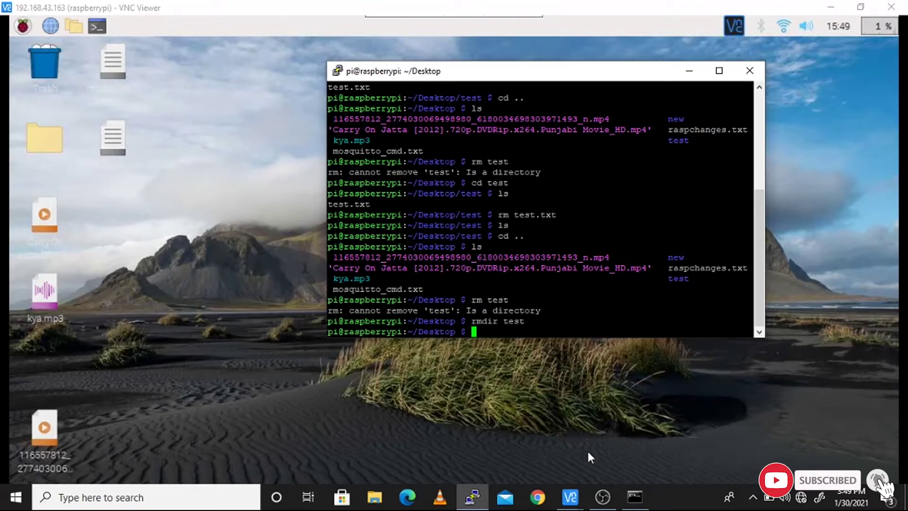
key("super+Up")
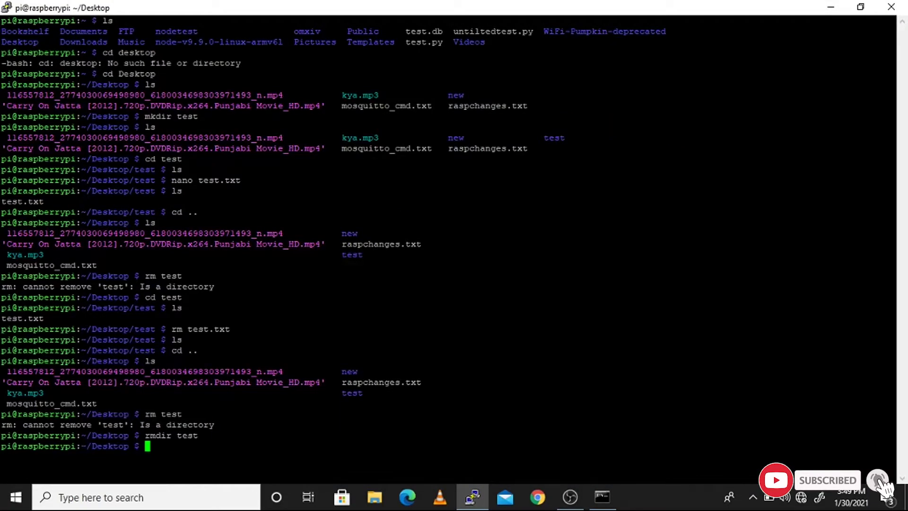
Run 'sudo shutdown' to schedule the Pi's power-off for 15:51:03 IST on 2021-01-30
type("sudo shutdown")
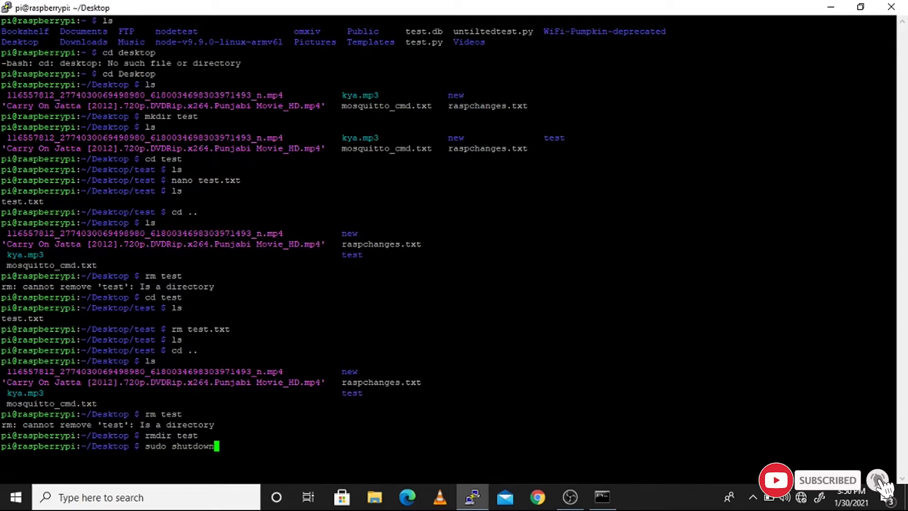
key("Return")
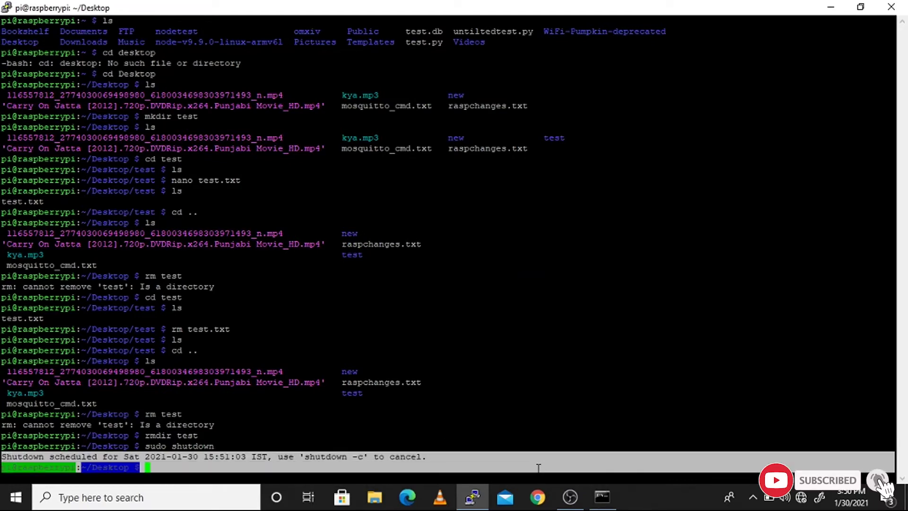
left_click(602, 496)
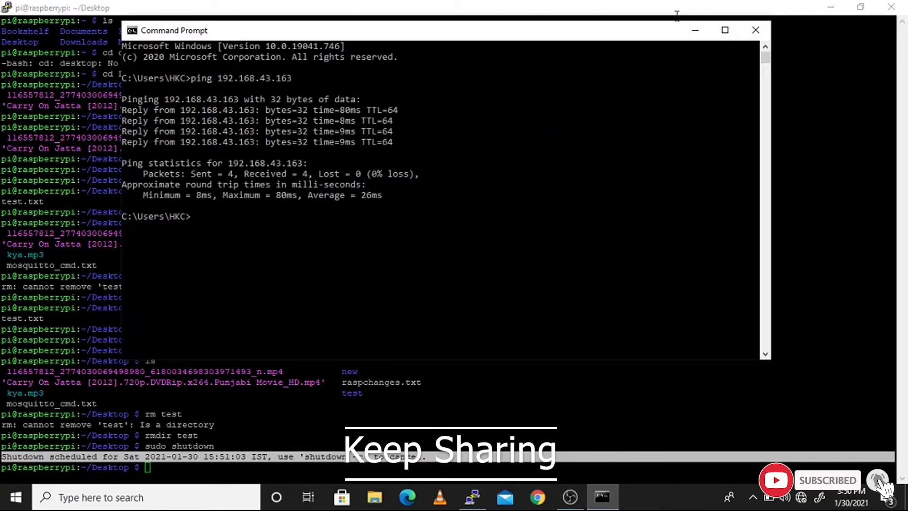
left_click(695, 29)
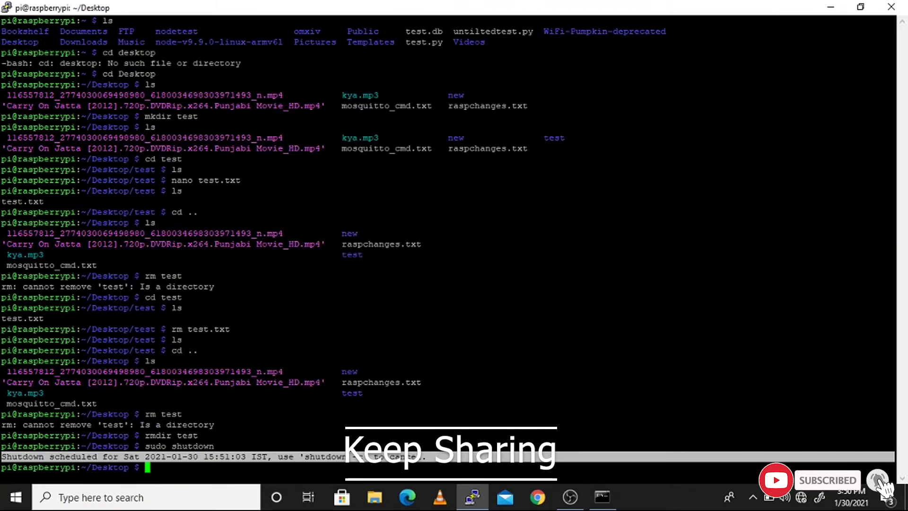